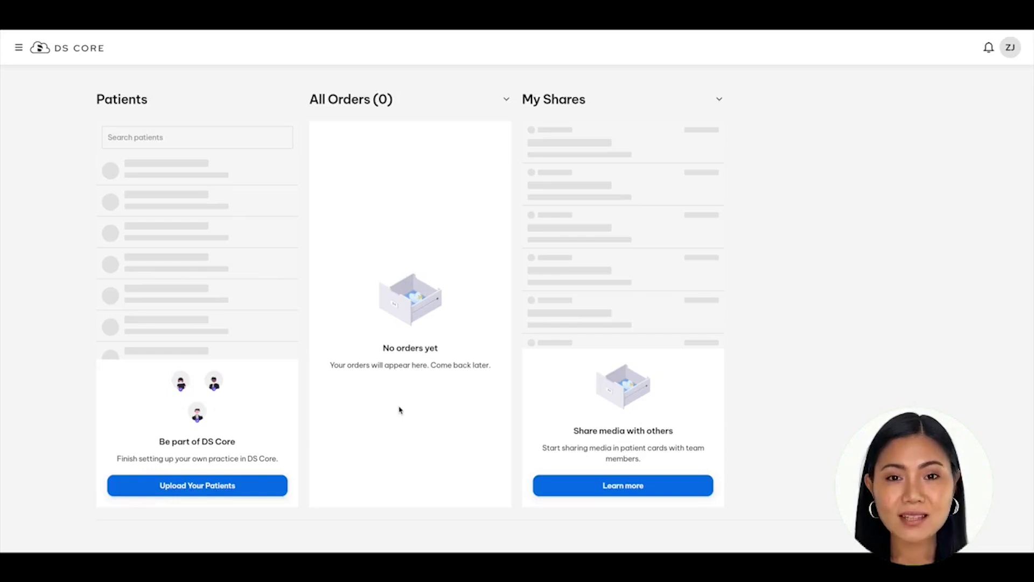
Step: Switch to the Equipment section from the sidebar menu
left_click(19, 48)
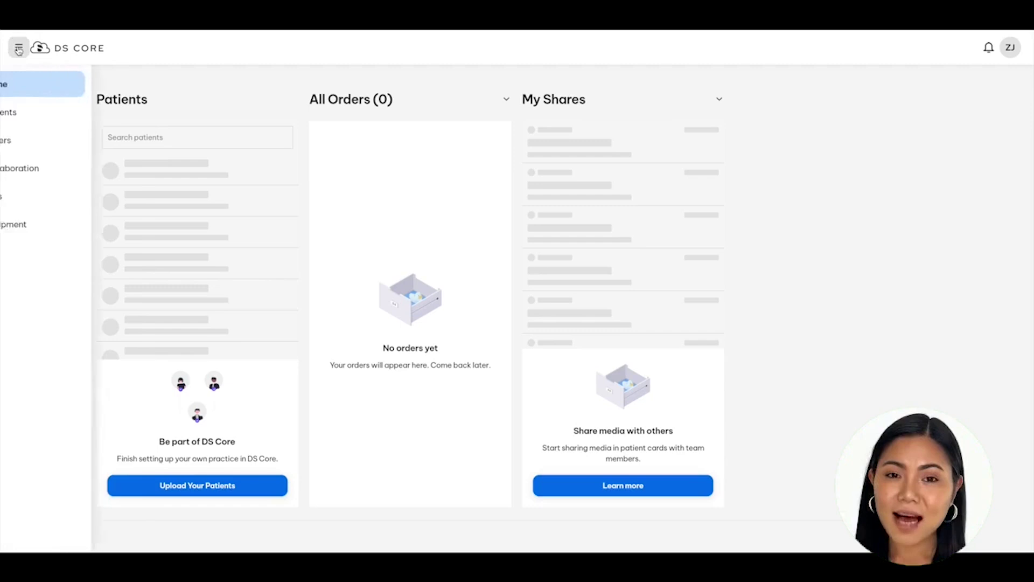
left_click(49, 235)
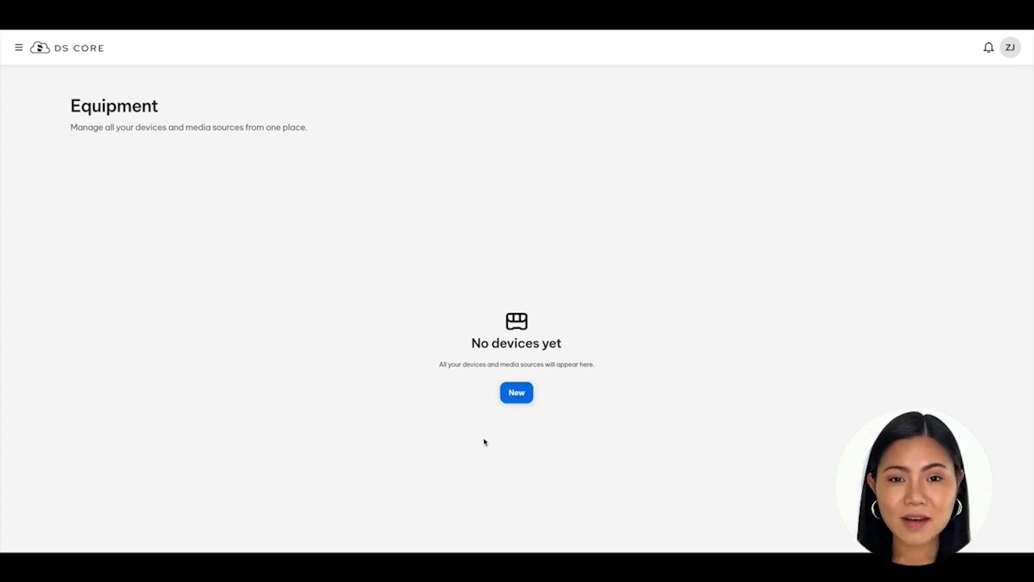
Step: Start a new device and browse the device types, down to the inLab CAD/CAM Hybrid Workflow
left_click(515, 403)
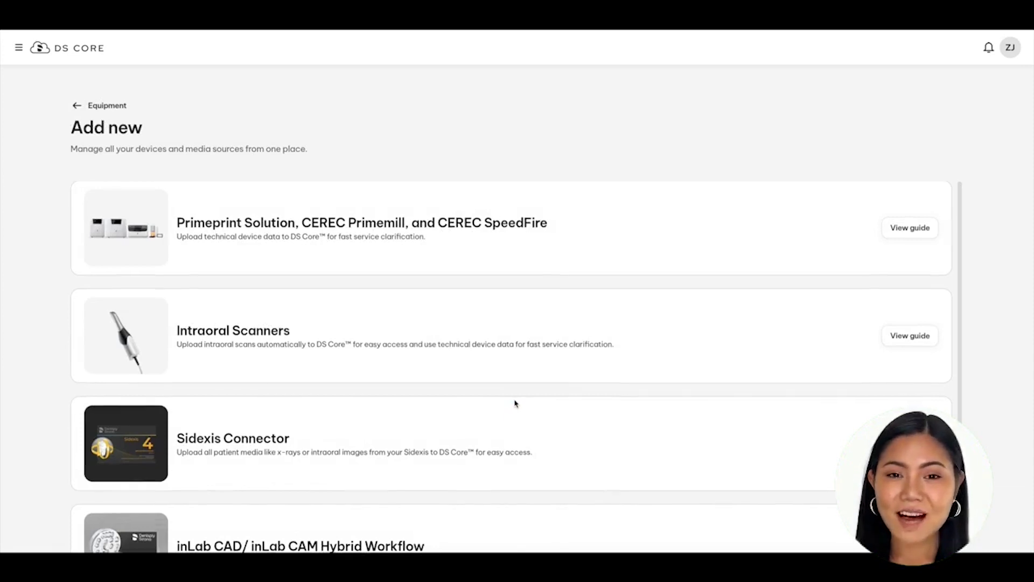
scroll(516, 403, "down", 2)
scroll(515, 403, "down", 1)
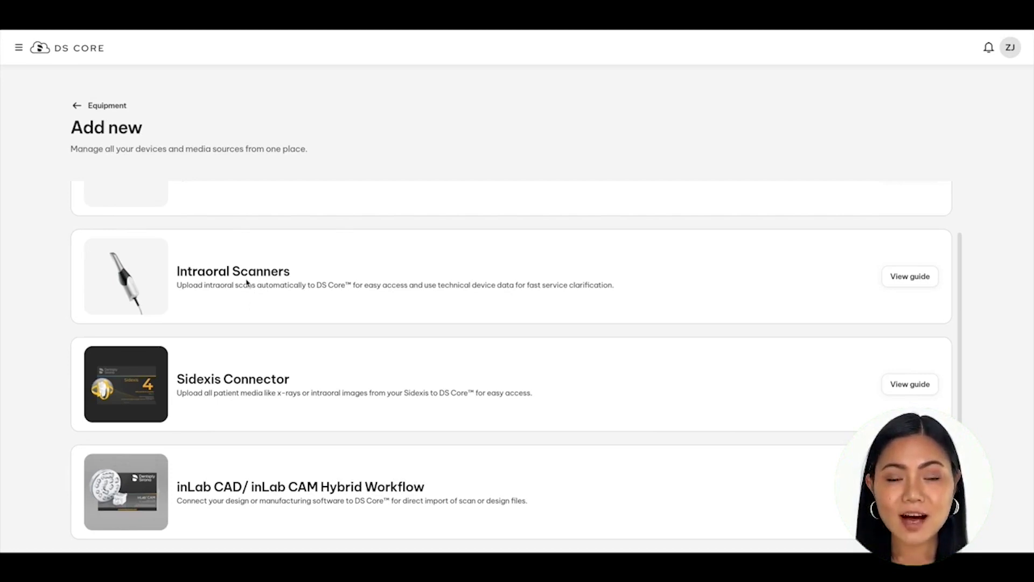
Step: Open Feedback & Support from the account menu and expand 'How can I contact DS Core support?'
left_click(1010, 49)
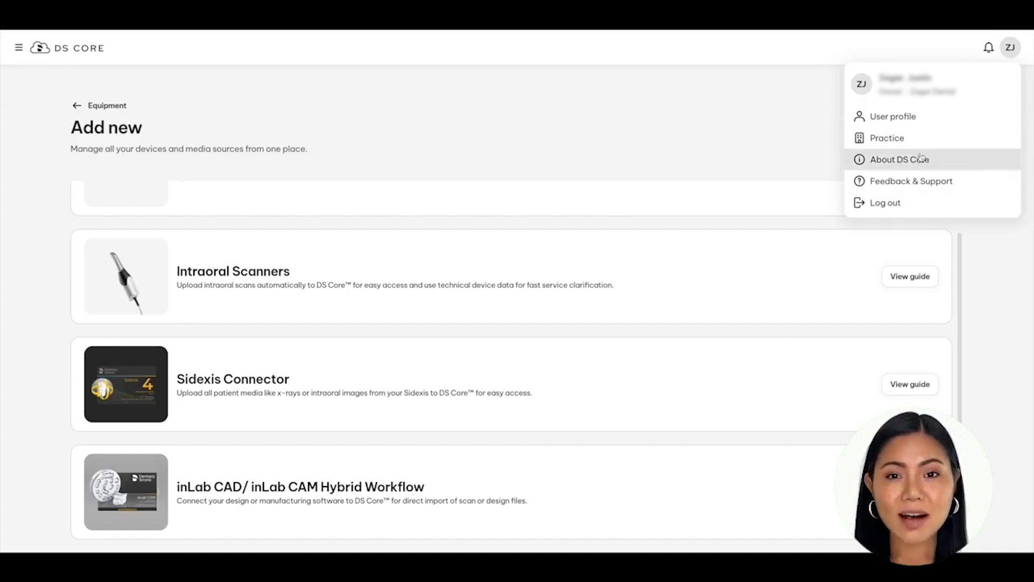
left_click(909, 183)
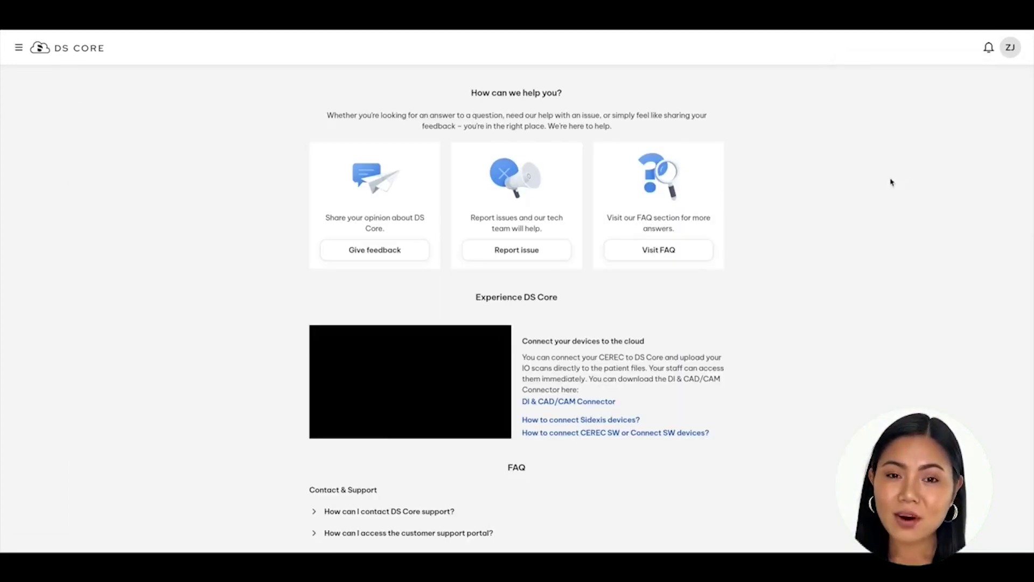
scroll(463, 377, "down", 1)
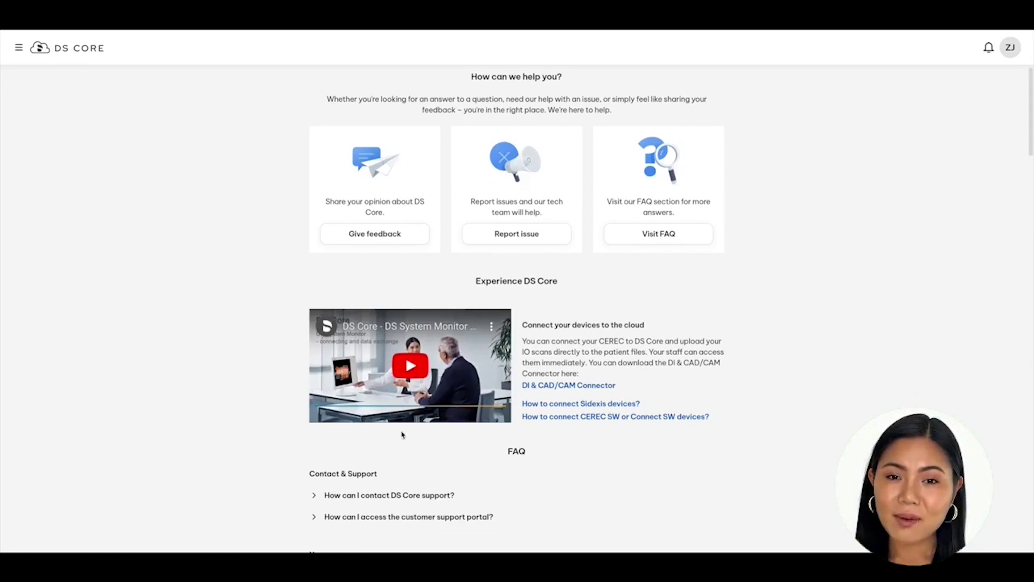
left_click(315, 496)
scroll(310, 496, "down", 2)
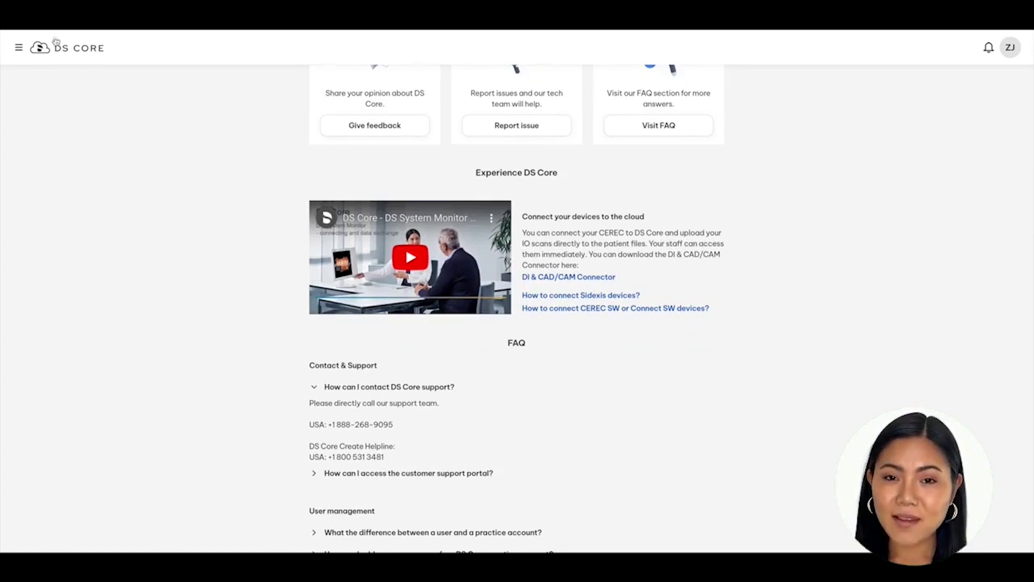
left_click(19, 48)
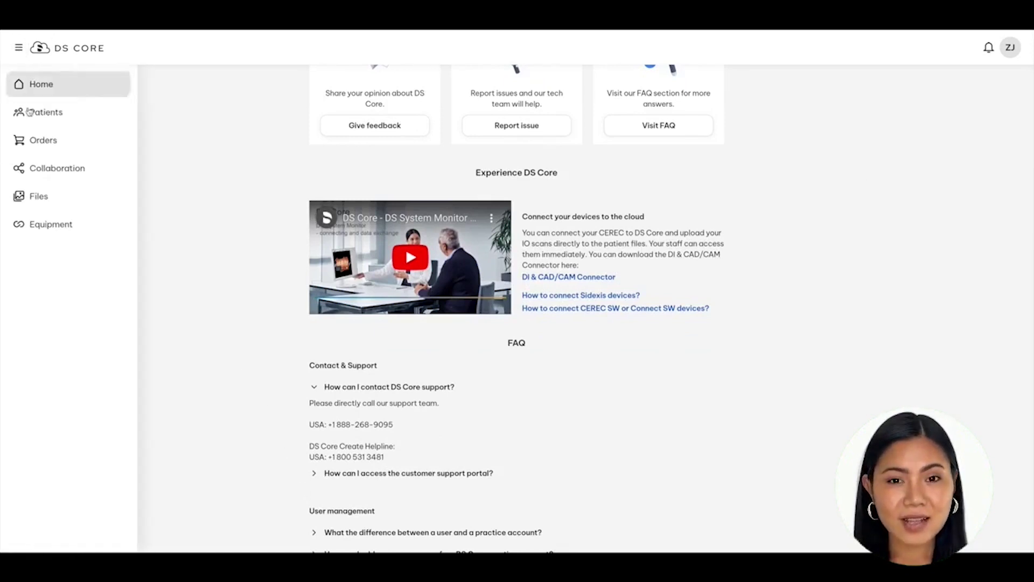
Step: Return to Equipment and start adding a new device to see the device types
left_click(40, 223)
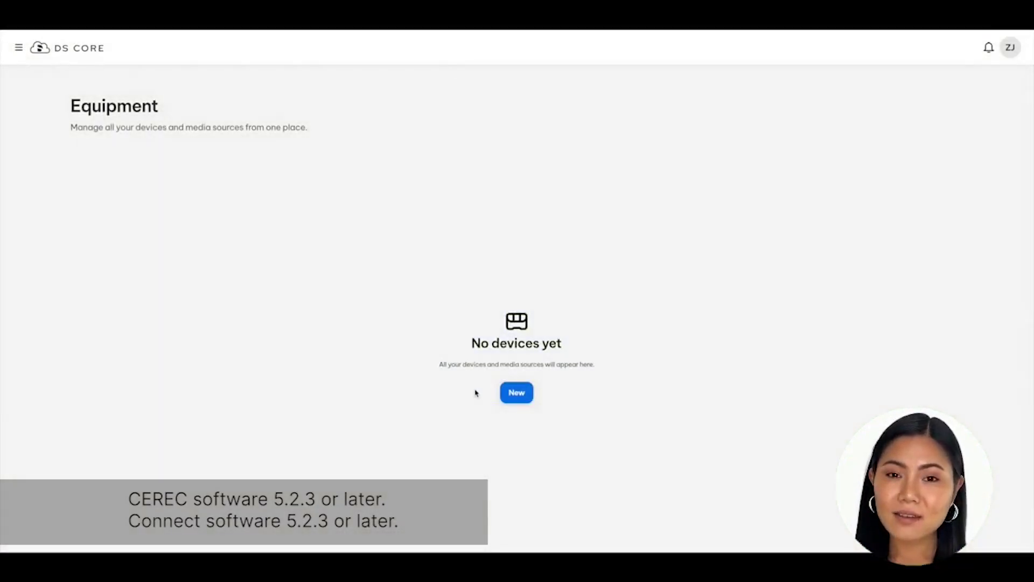
left_click(522, 396)
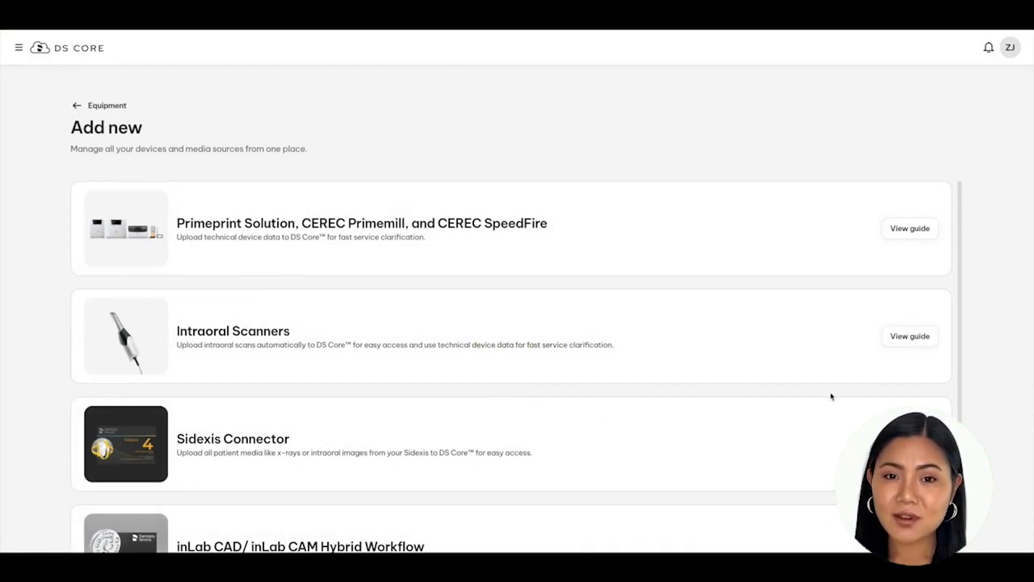
Step: In the Intraoral Scanners guide, briefly play the setup video and download the DI & CAD/CAM Connector
left_click(892, 337)
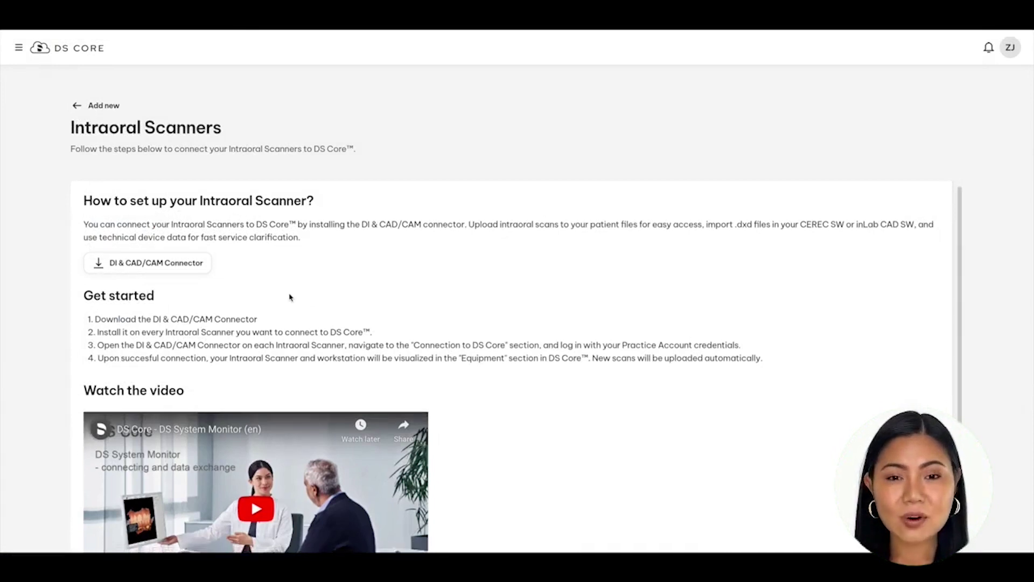
scroll(289, 298, "down", 2)
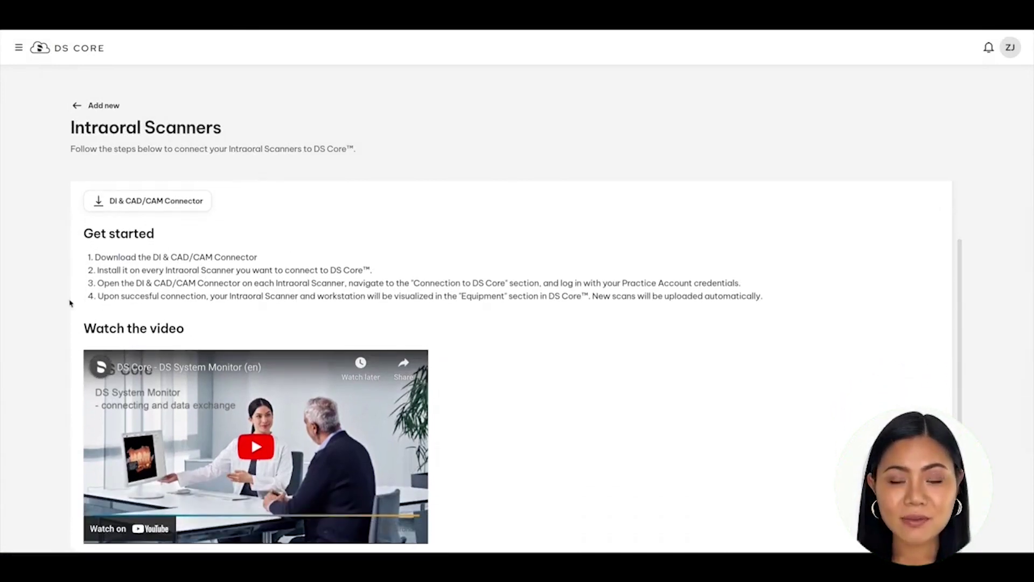
left_click(248, 452)
left_click(105, 533)
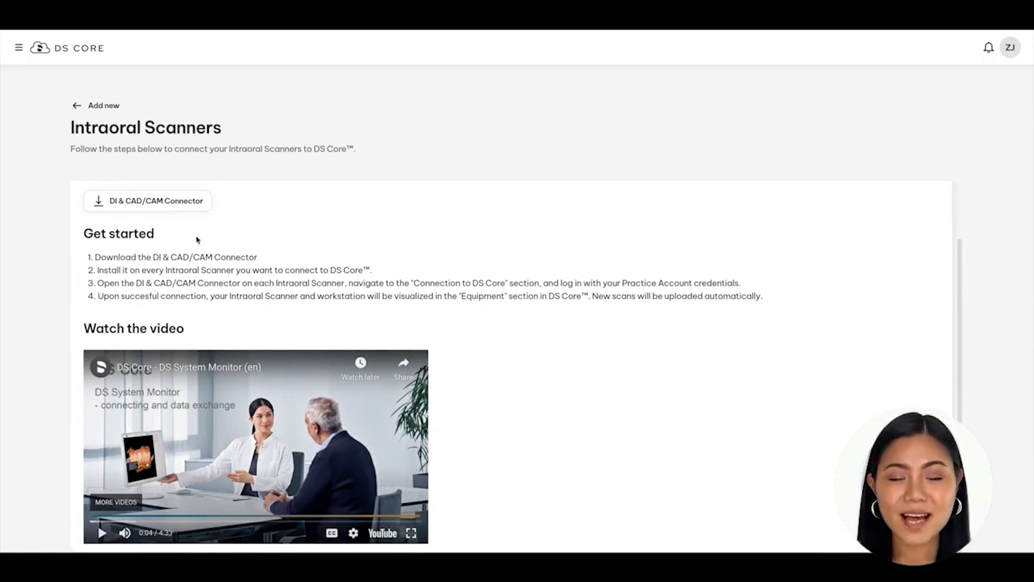
left_click(178, 210)
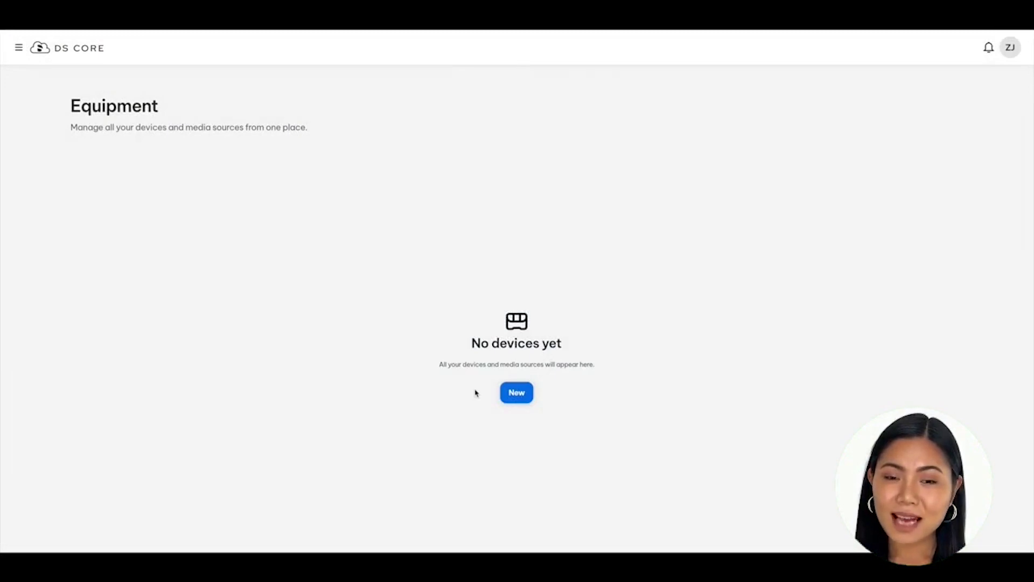
Step: From the Sidexis Connector guide, download the DS Core Connector for Sidexis and open the file
left_click(521, 396)
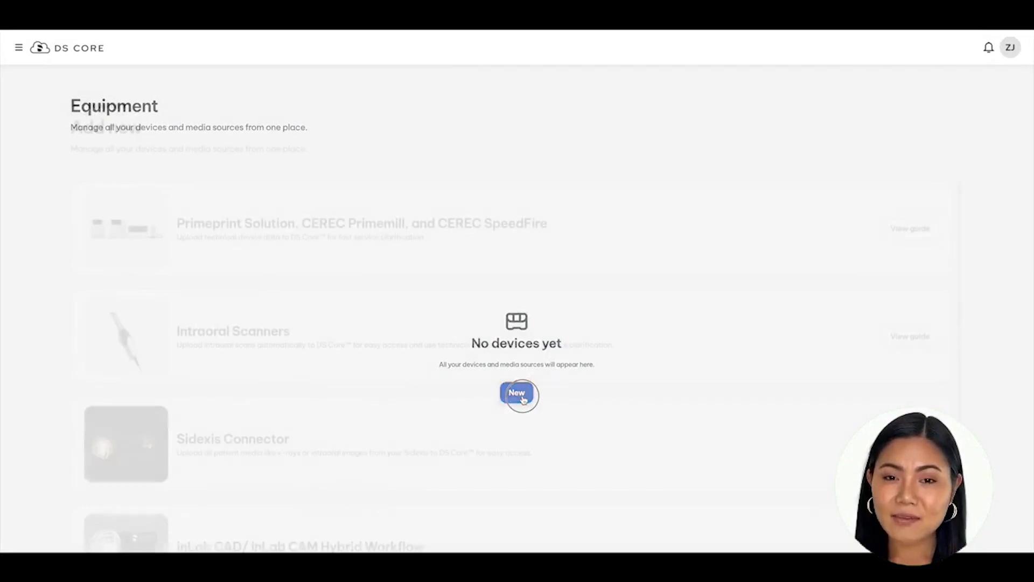
scroll(259, 291, "down", 2)
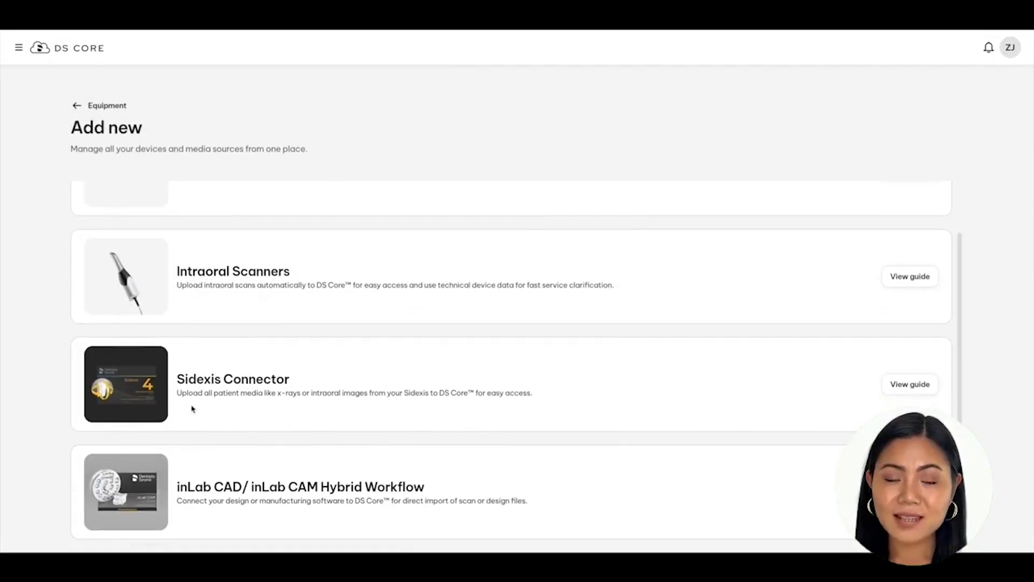
left_click(908, 389)
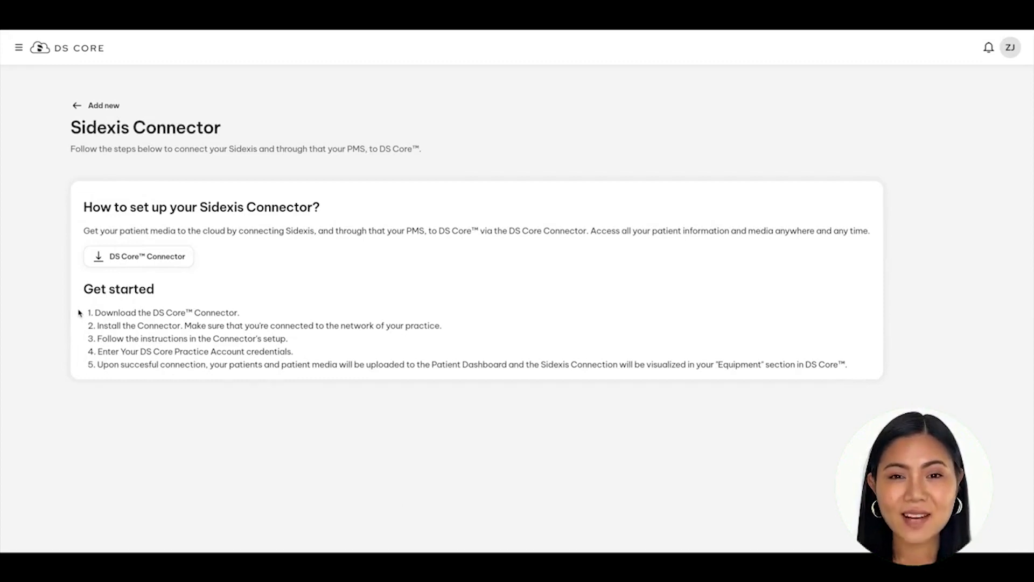
left_click(126, 263)
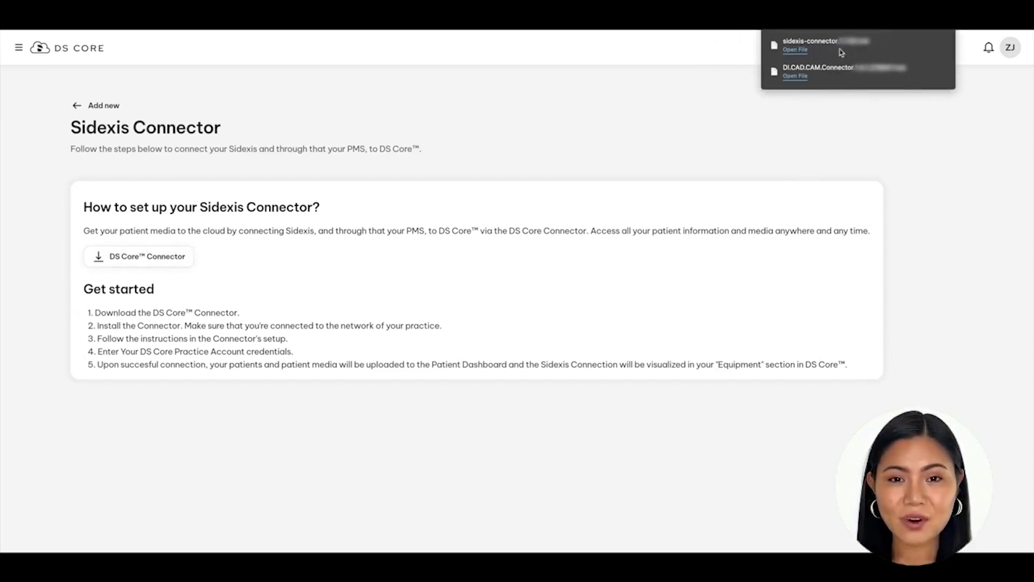
left_click(797, 52)
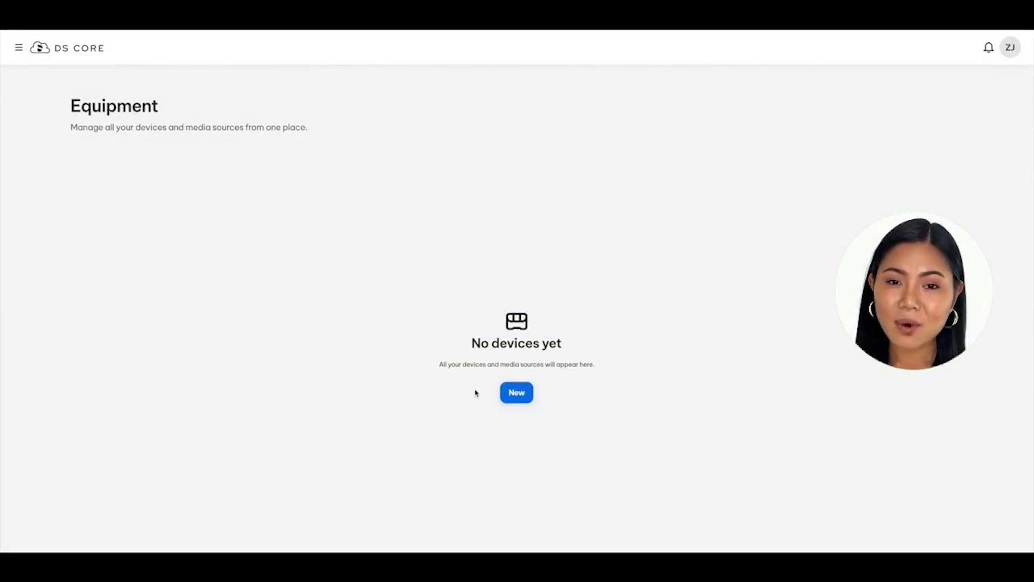
Step: From the inLab CAD/CAM Hybrid Workflow guide, download the DI & CAD/CAM Connector and open it
left_click(523, 399)
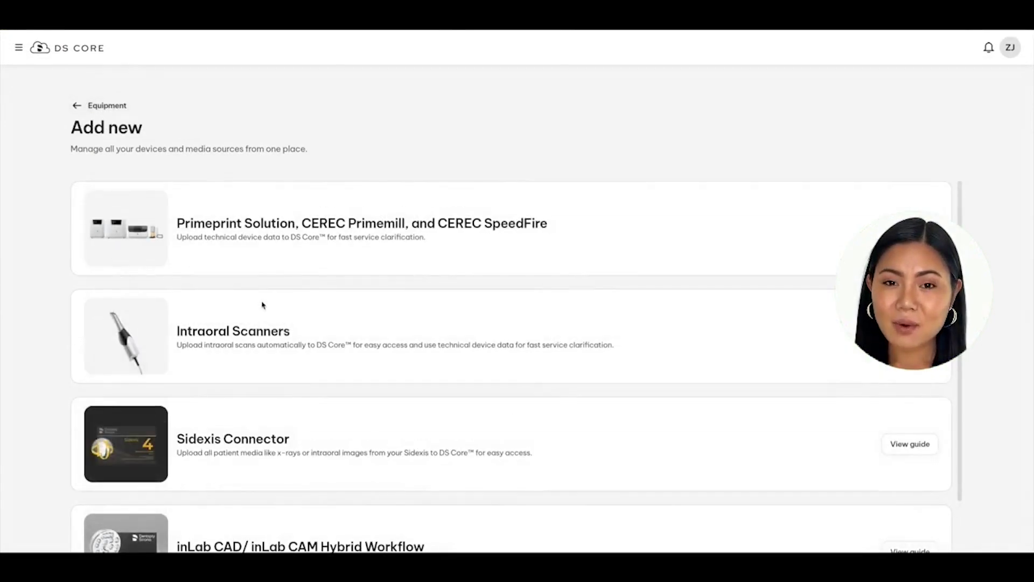
scroll(354, 410, "down", 1)
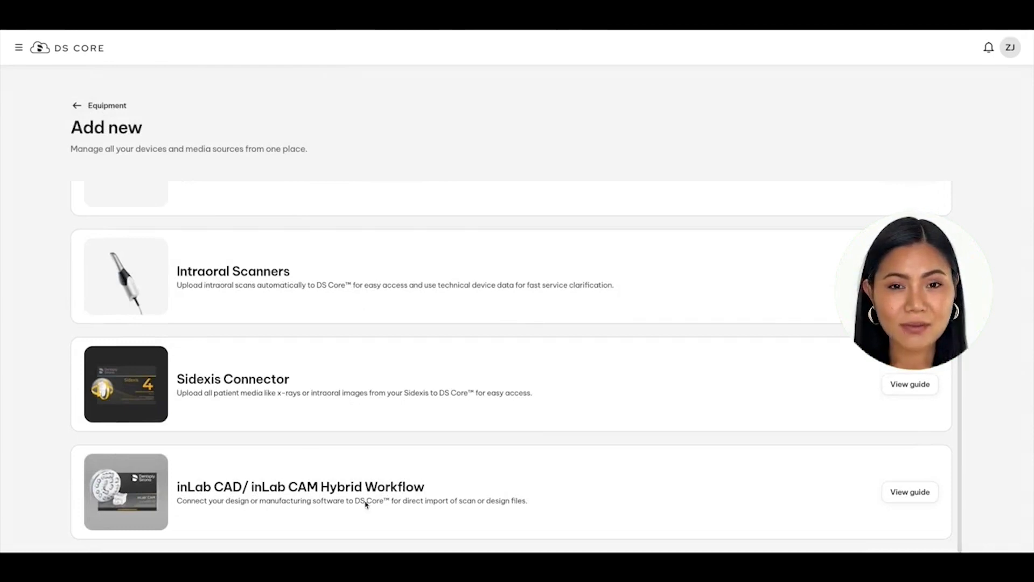
left_click(904, 492)
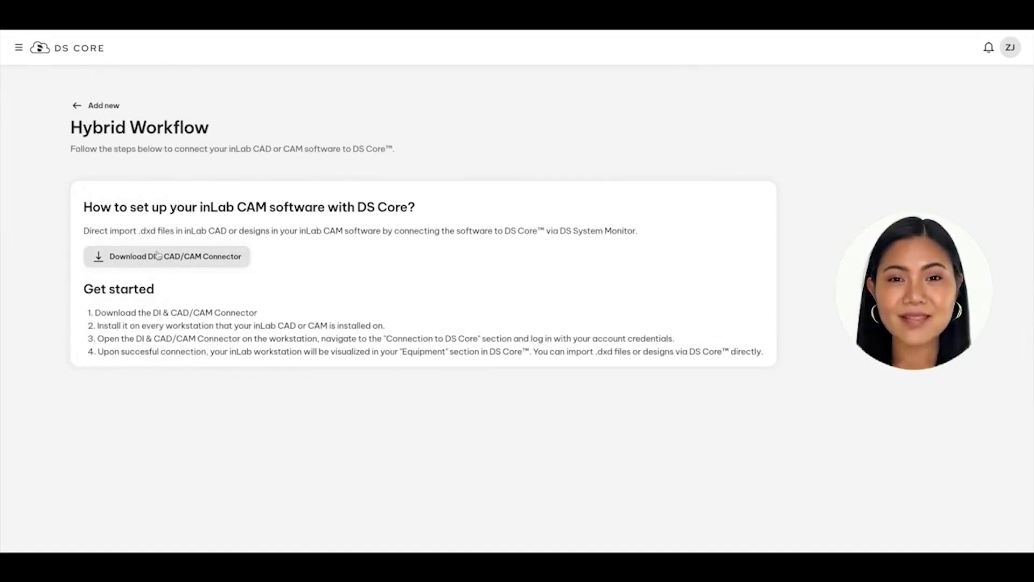
left_click(167, 264)
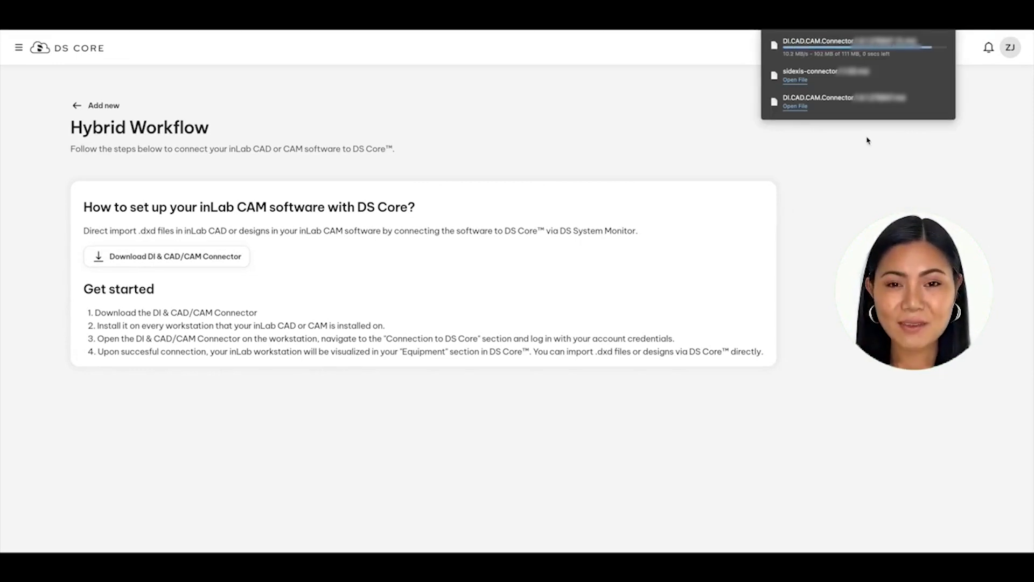
left_click(794, 51)
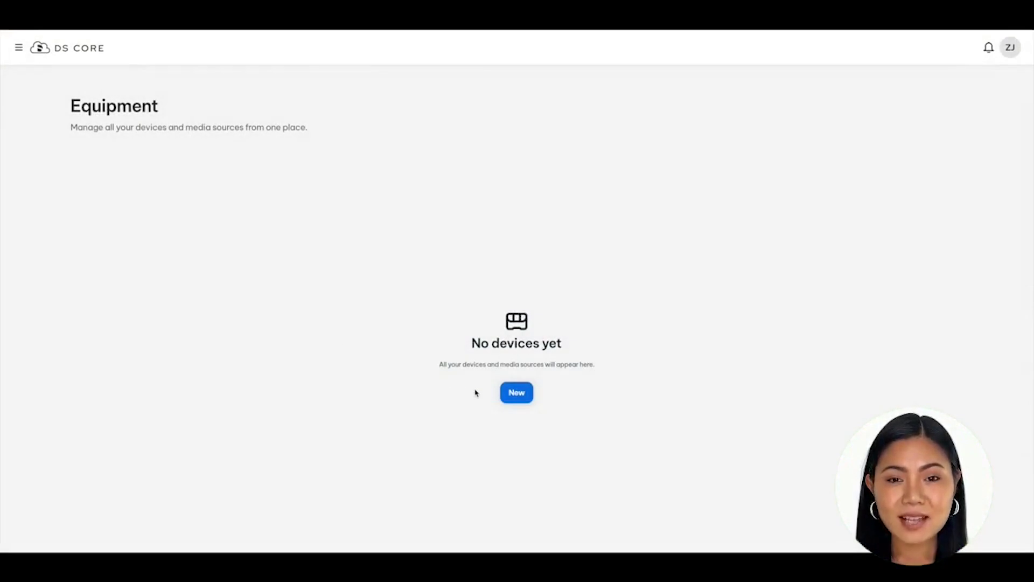
Step: Open the Primeprint, CEREC Primemill and SpeedFire guide and briefly play its DS Core Link video
left_click(522, 399)
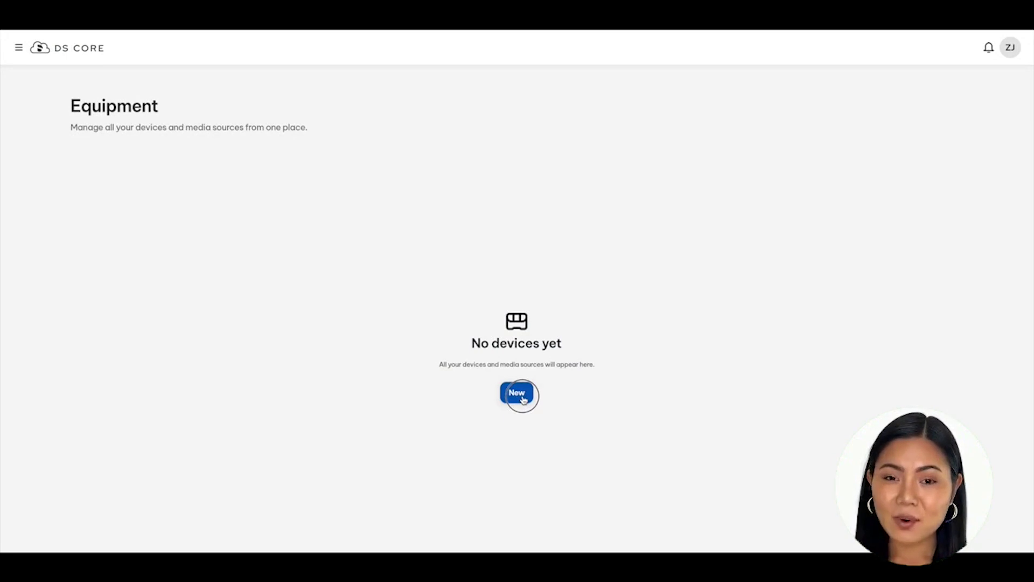
left_click(523, 399)
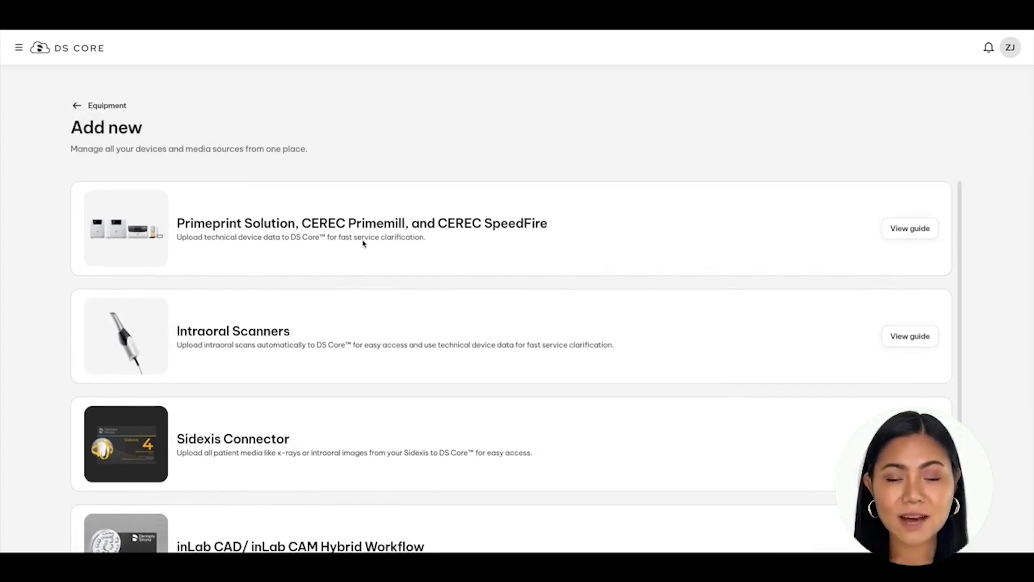
left_click(903, 234)
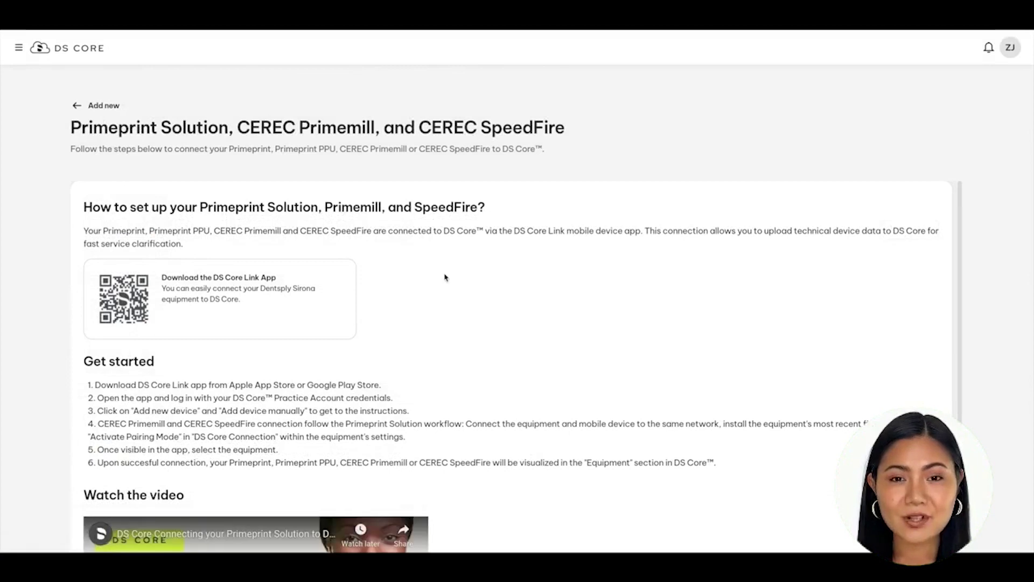
scroll(444, 276, "down", 3)
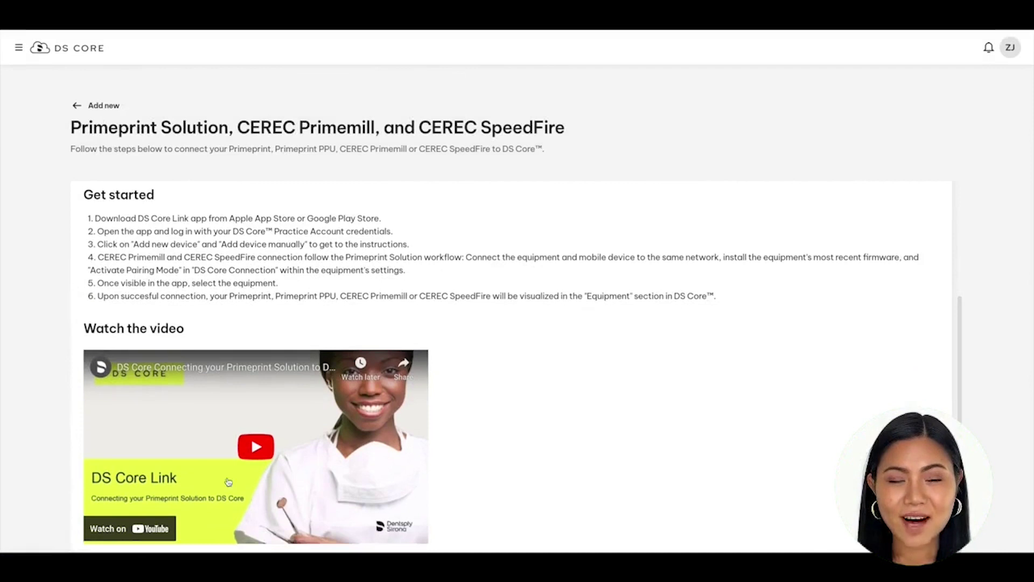
left_click(256, 450)
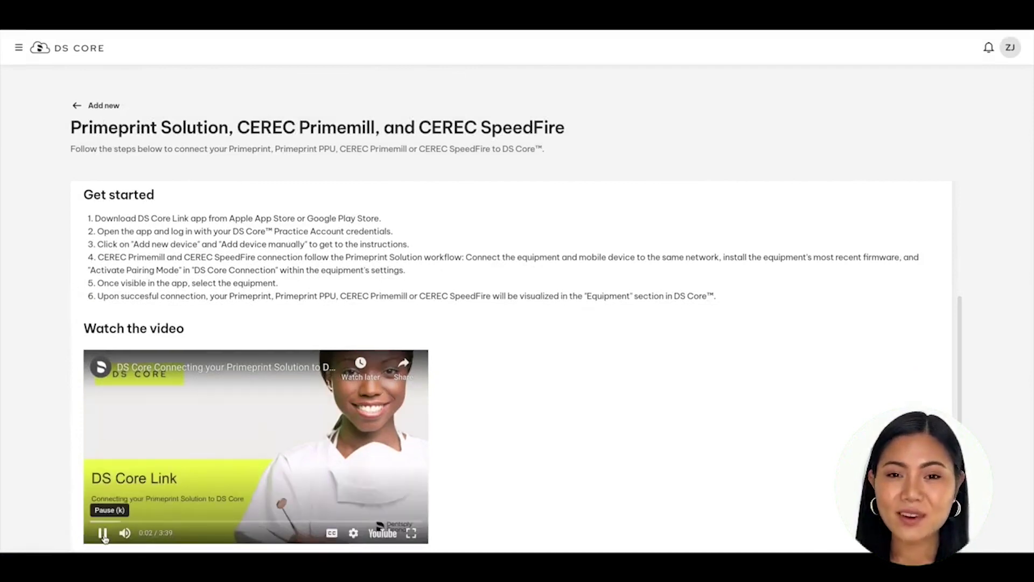
left_click(102, 533)
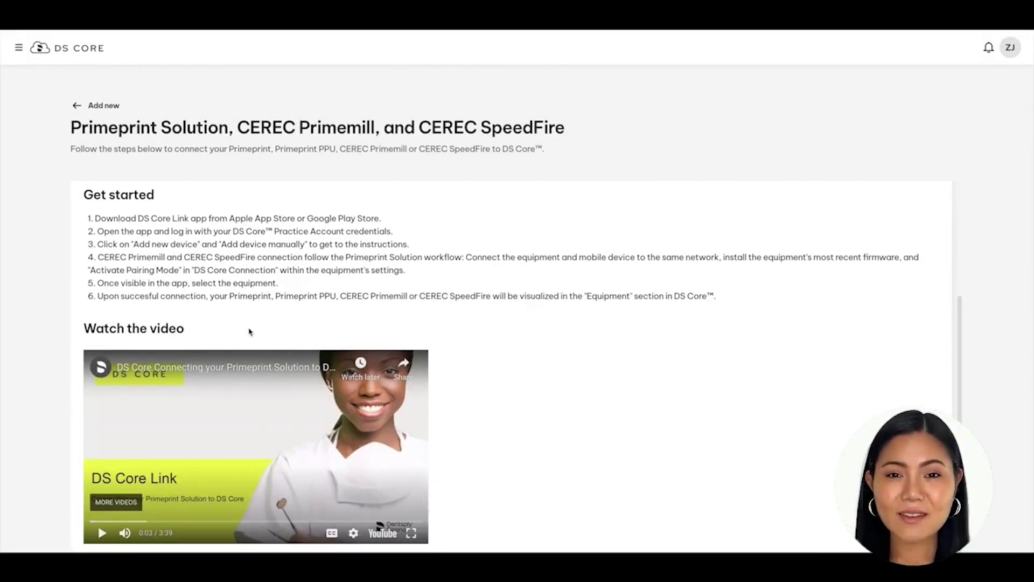
scroll(249, 334, "up", 1)
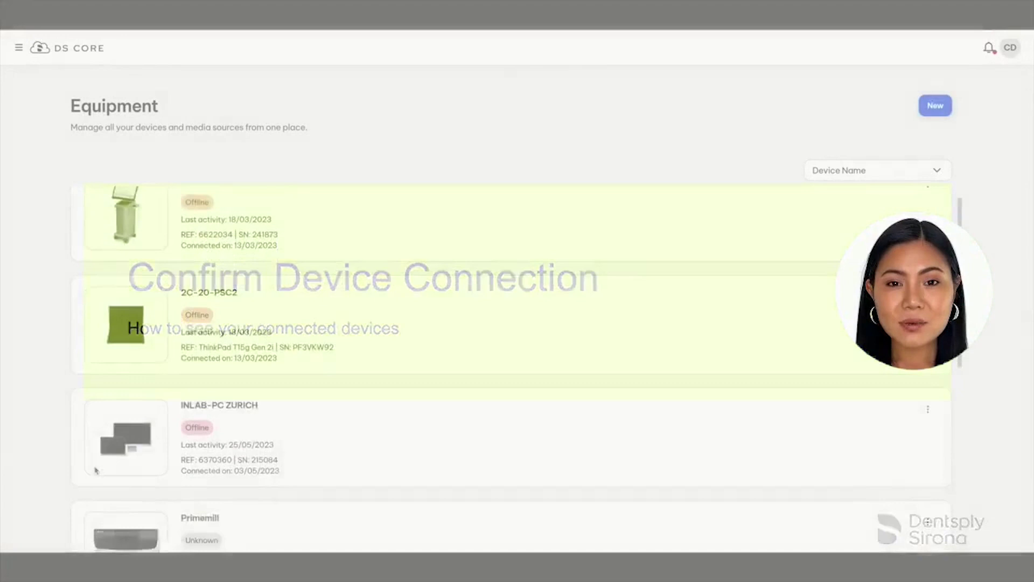
Step: Scroll through the connected devices such as INLAB-PC ZURICH, then return to the home dashboard
scroll(96, 469, "down", 2)
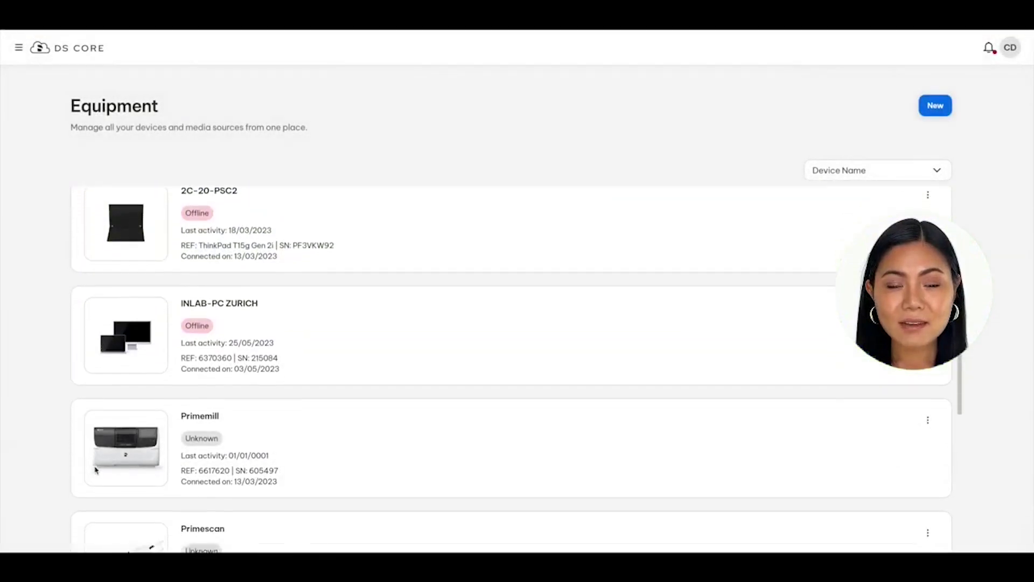
scroll(96, 470, "down", 3)
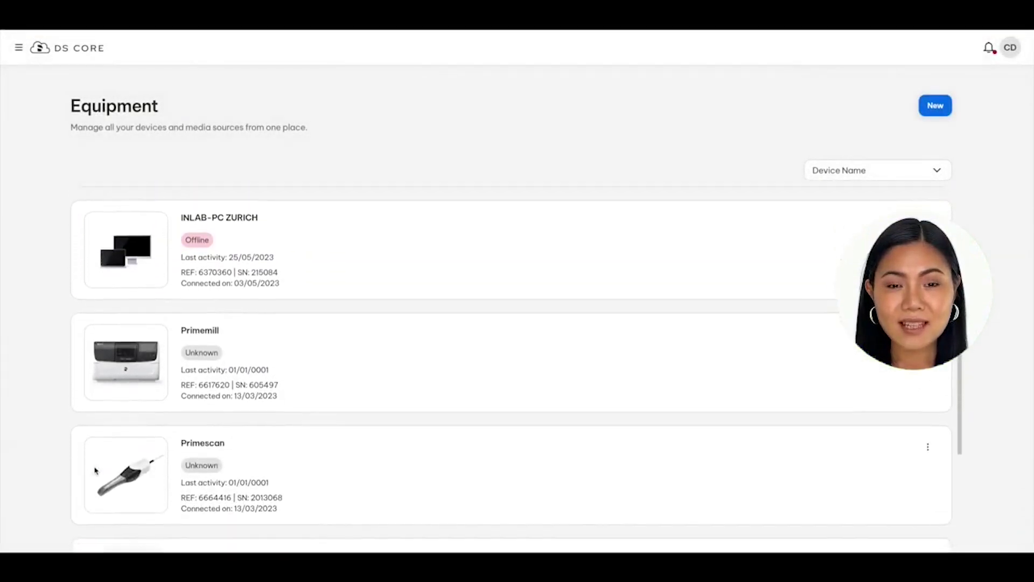
scroll(96, 469, "down", 1)
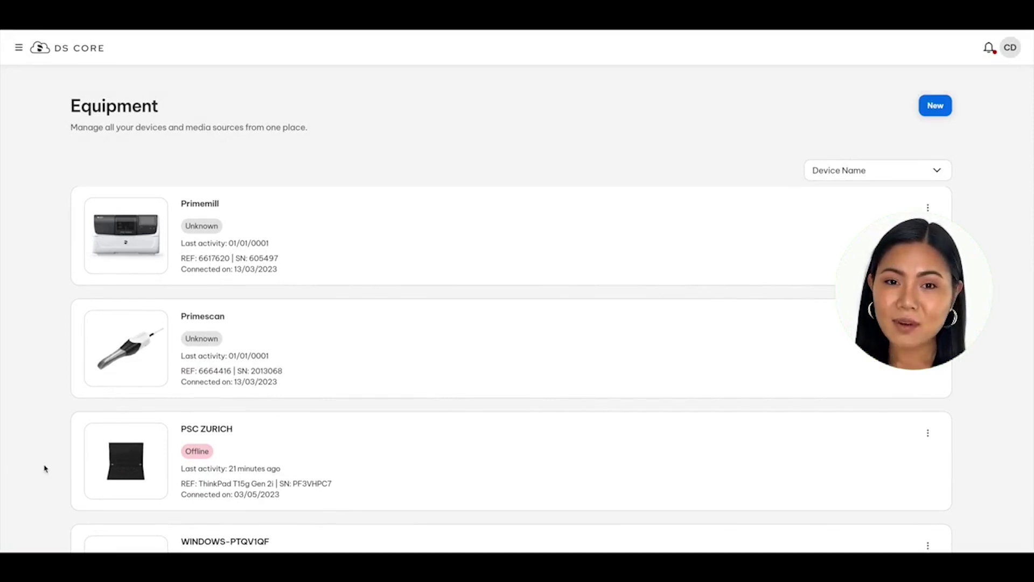
scroll(126, 459, "down", 3)
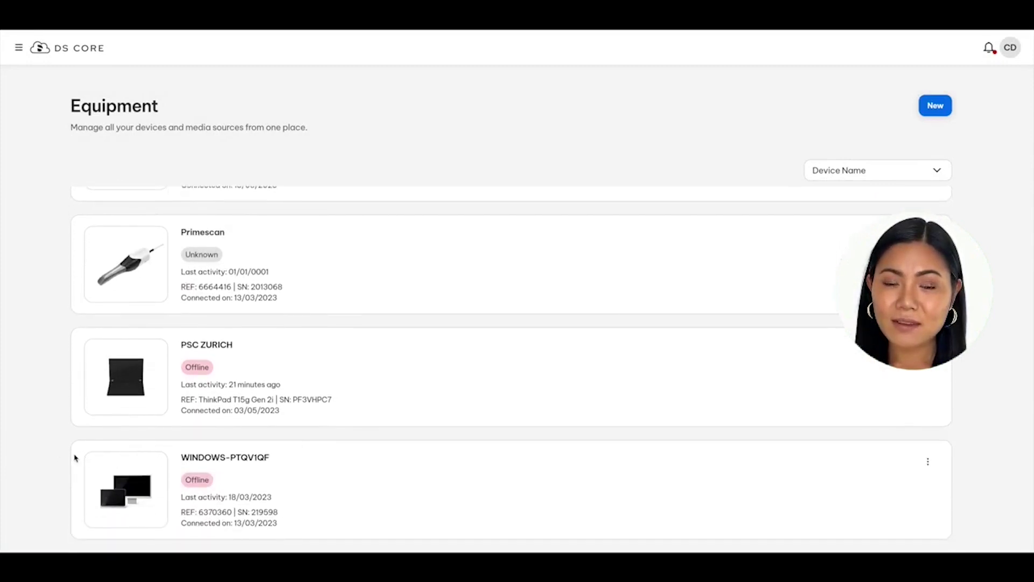
scroll(79, 455, "up", 15)
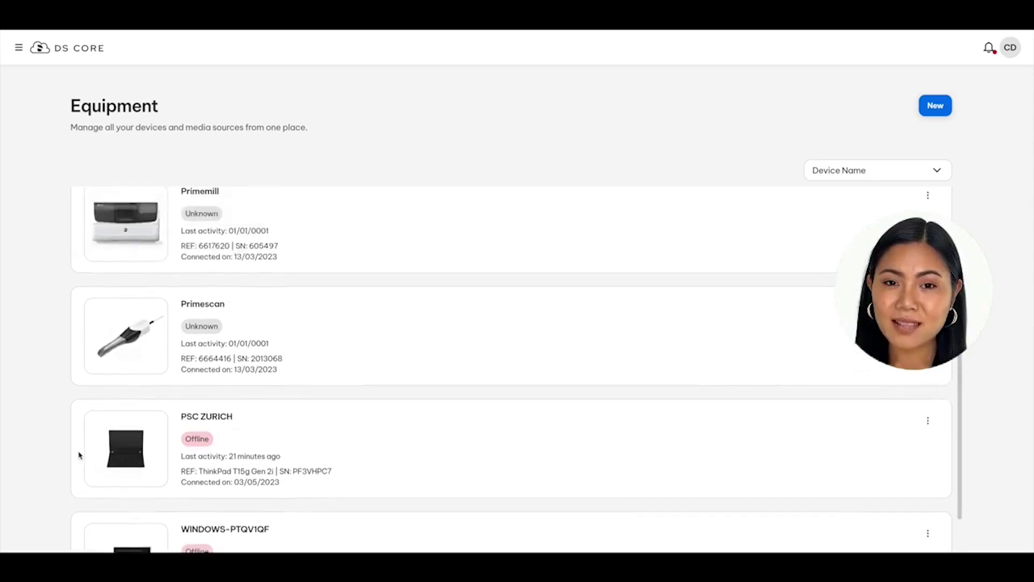
left_click(57, 51)
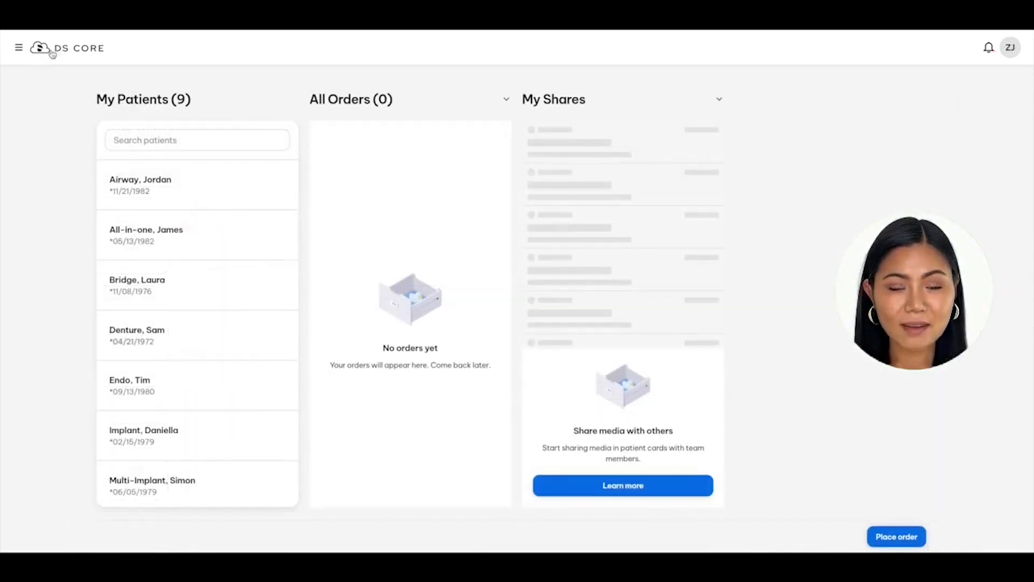